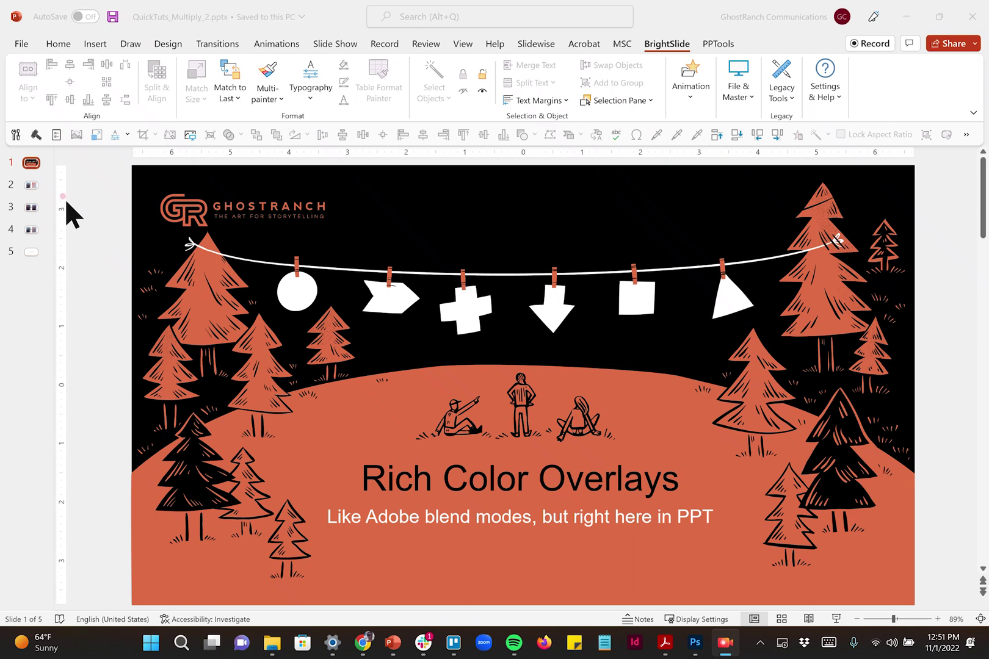
Step through slides 2 and 3 to slide 4's Original vs. 'PowerPoint if You're Not Careful' comparison
click(31, 186)
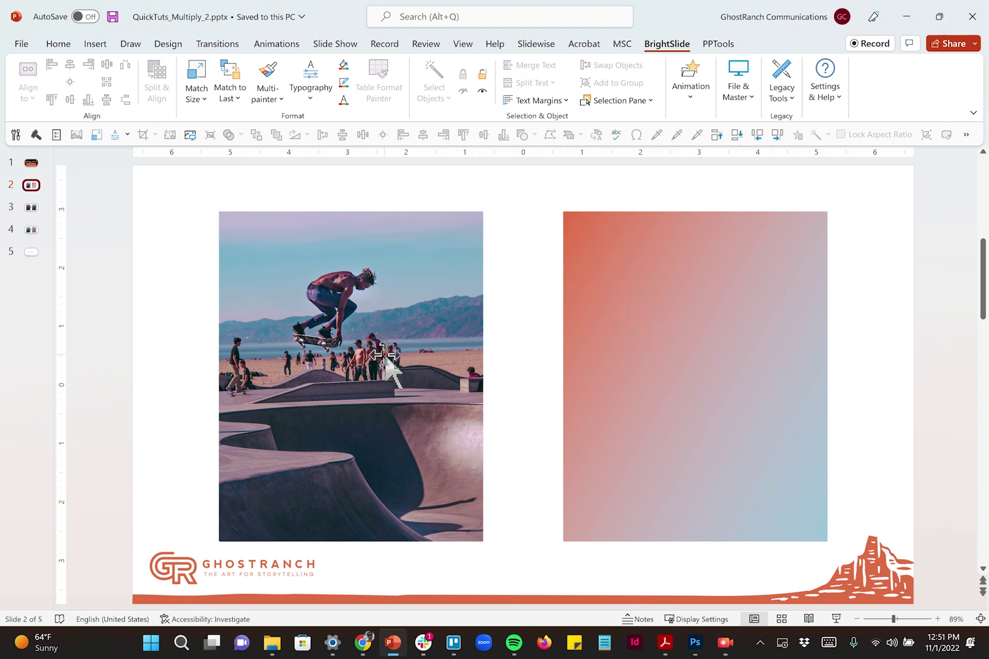
click(30, 209)
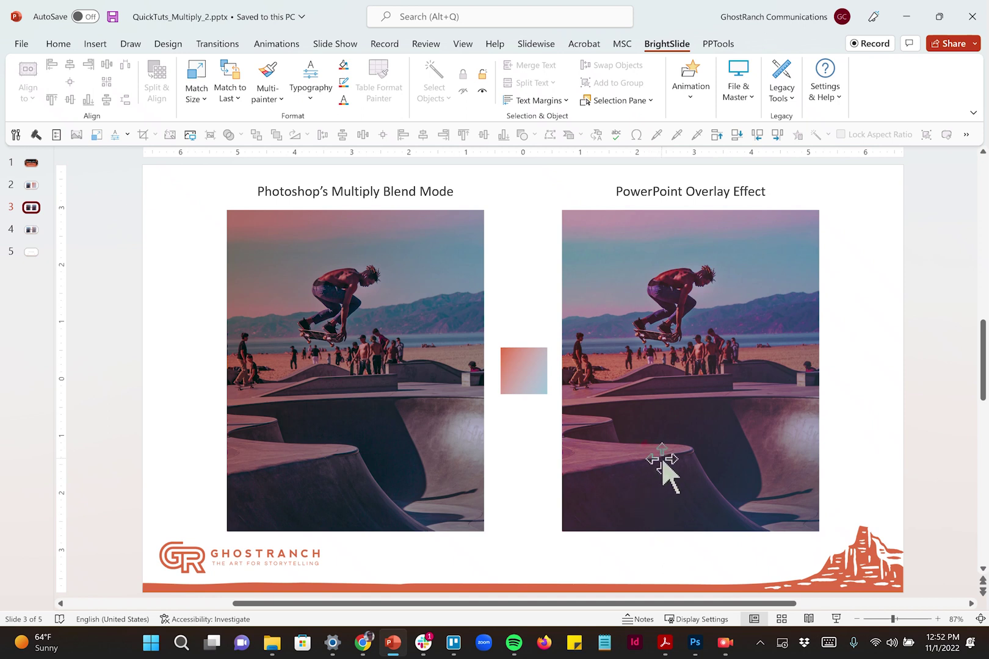
click(33, 235)
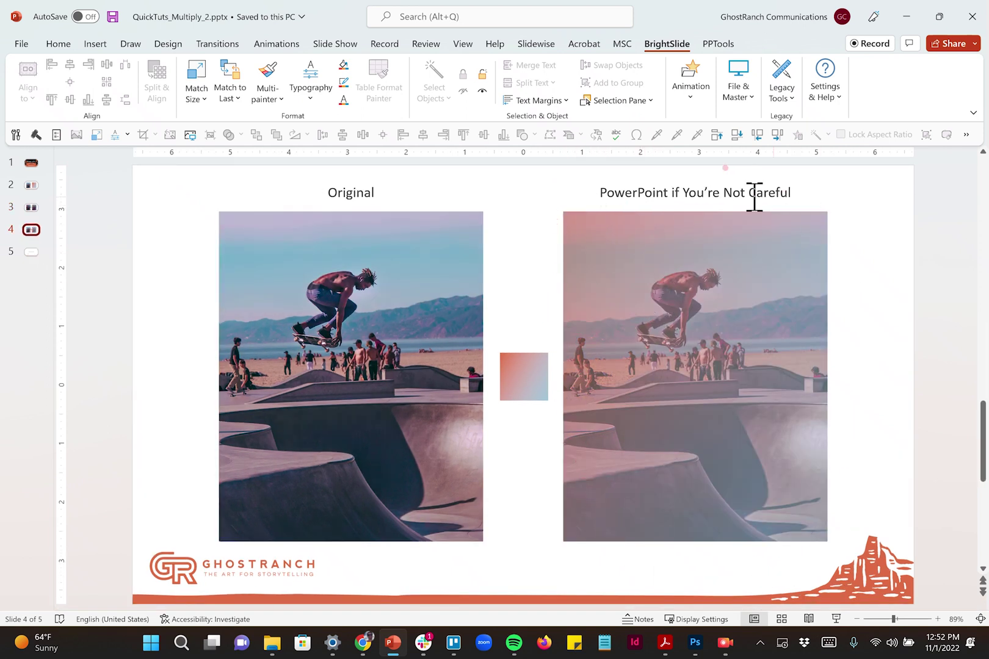
Move the gradient overlay on the right photo down and right, off the photo
drag(605, 193, 839, 230)
click(700, 343)
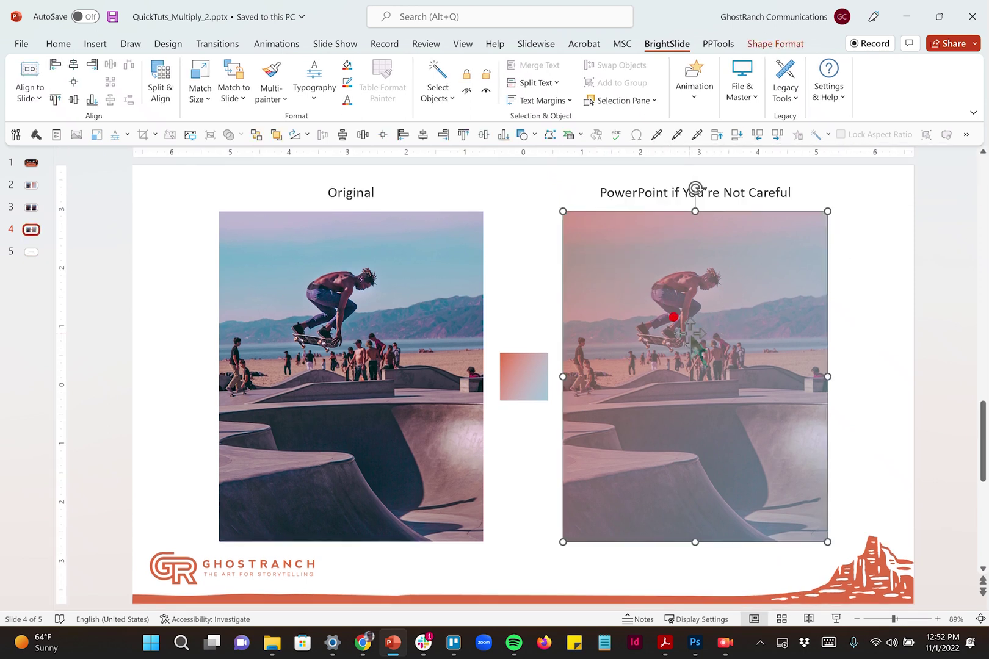
drag(637, 301, 680, 340)
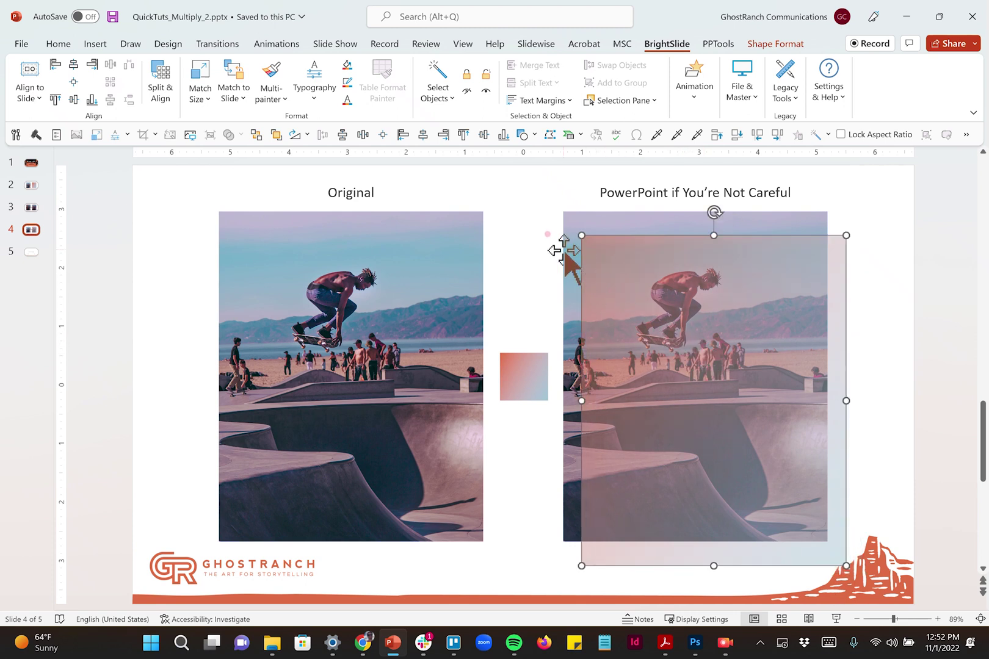
ctrl+click(586, 263)
Open the overlay's Format Shape settings and inspect its teal gradient end stop
right_click(604, 281)
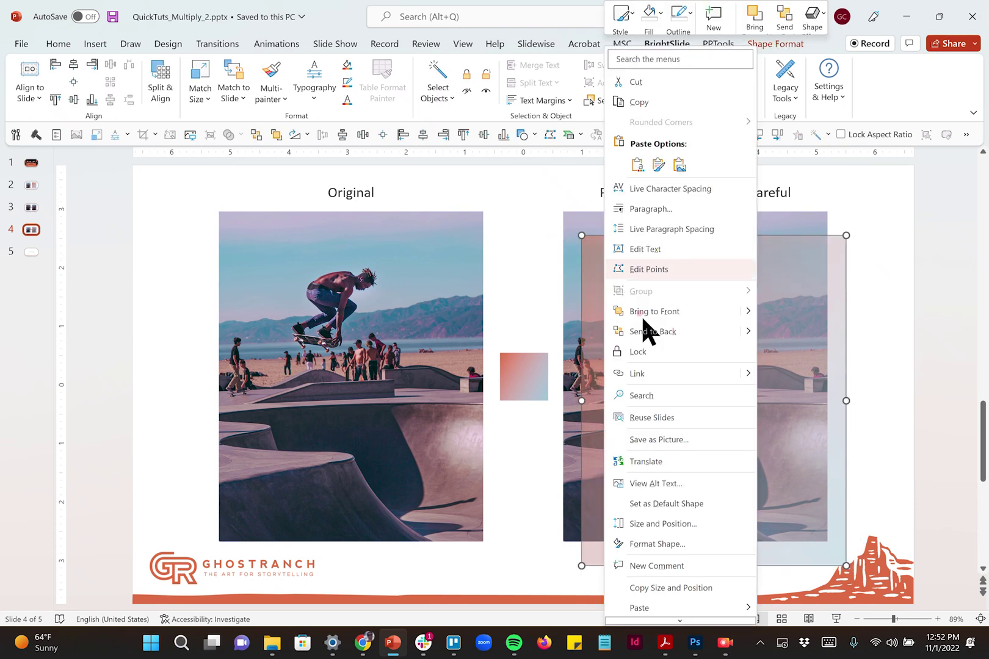
click(658, 544)
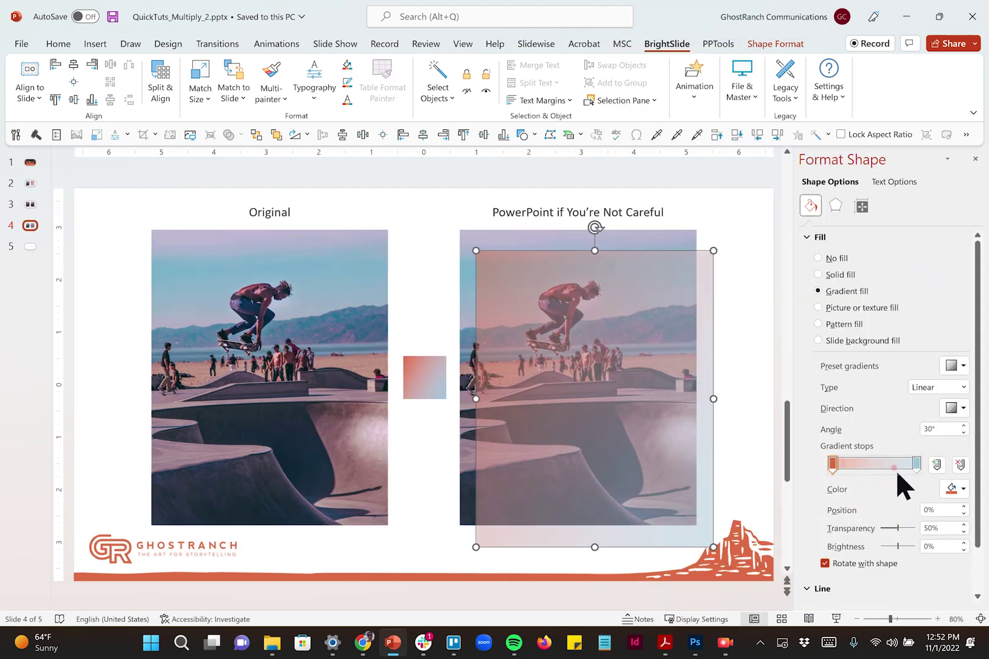
click(916, 464)
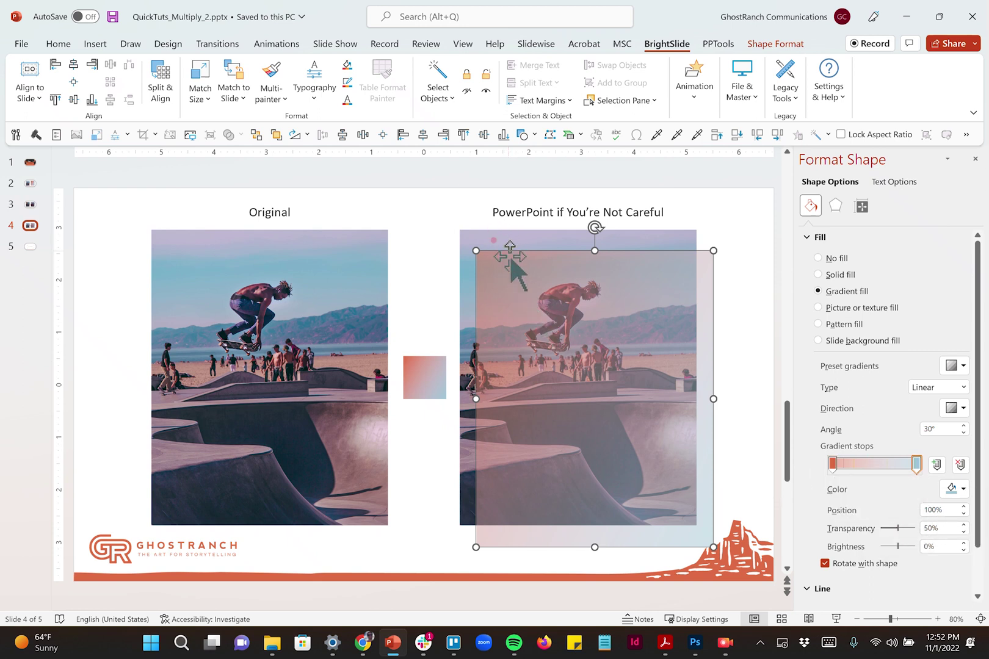
click(552, 221)
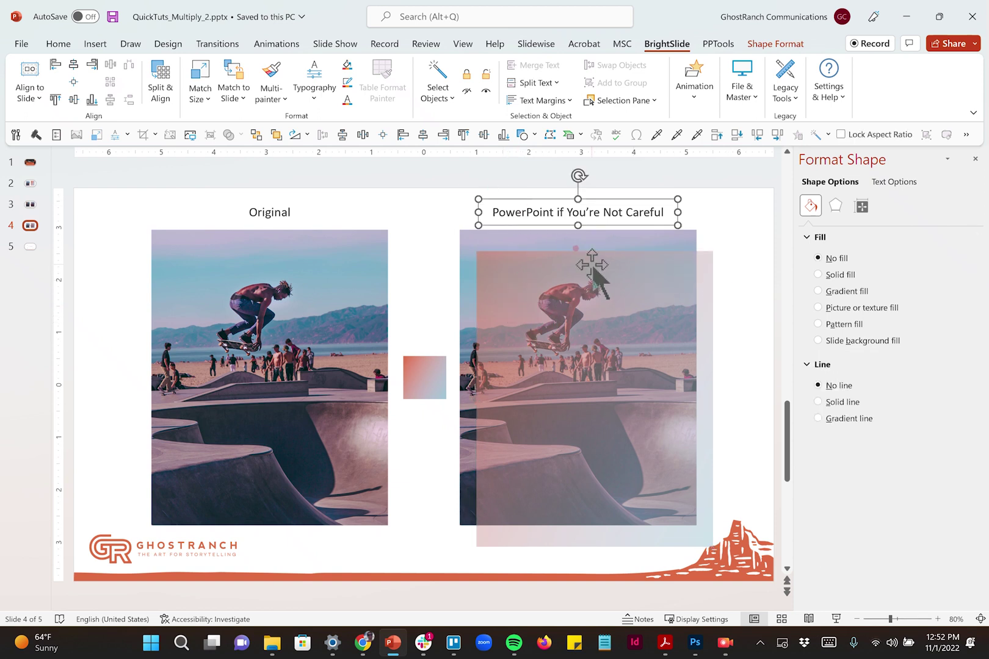
key(Escape)
In Picture Corrections, set the right skateboard photo's Contrast to 30% and Saturation to 120%
click(508, 248)
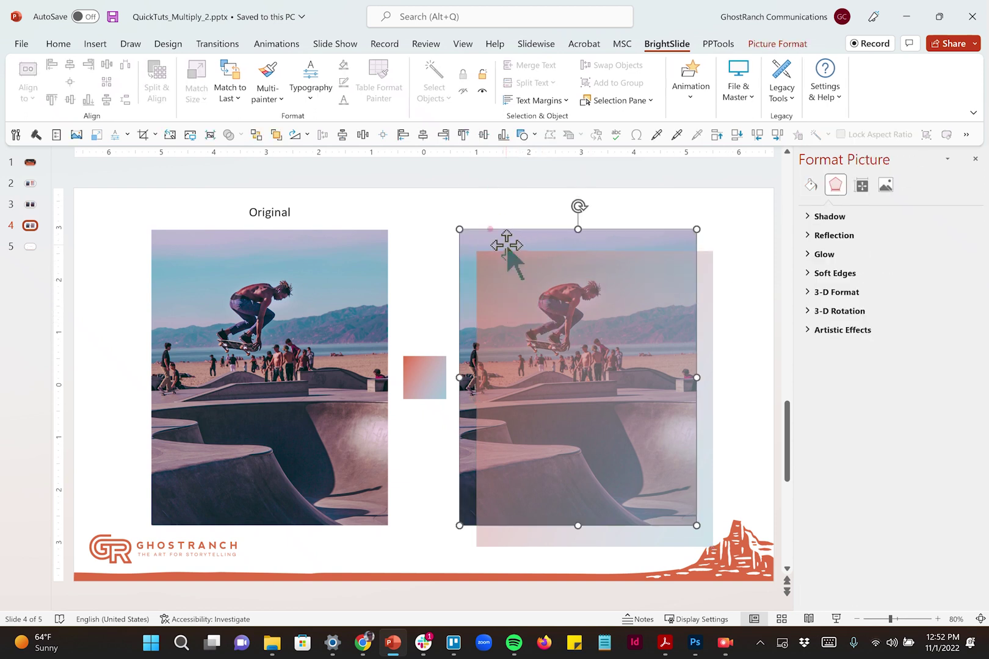
click(887, 186)
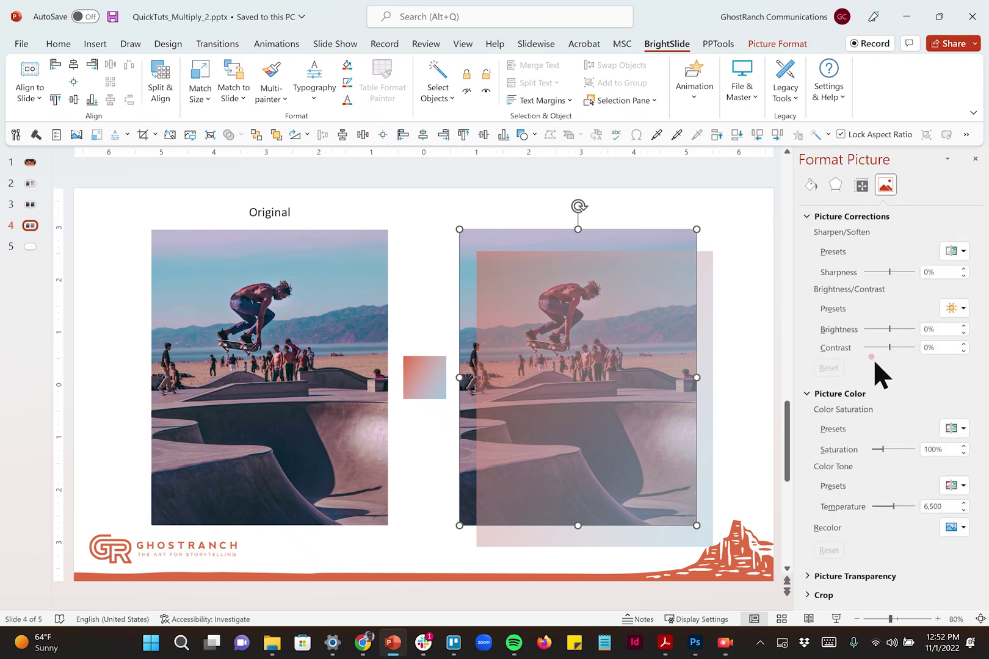
click(932, 347)
text(30)
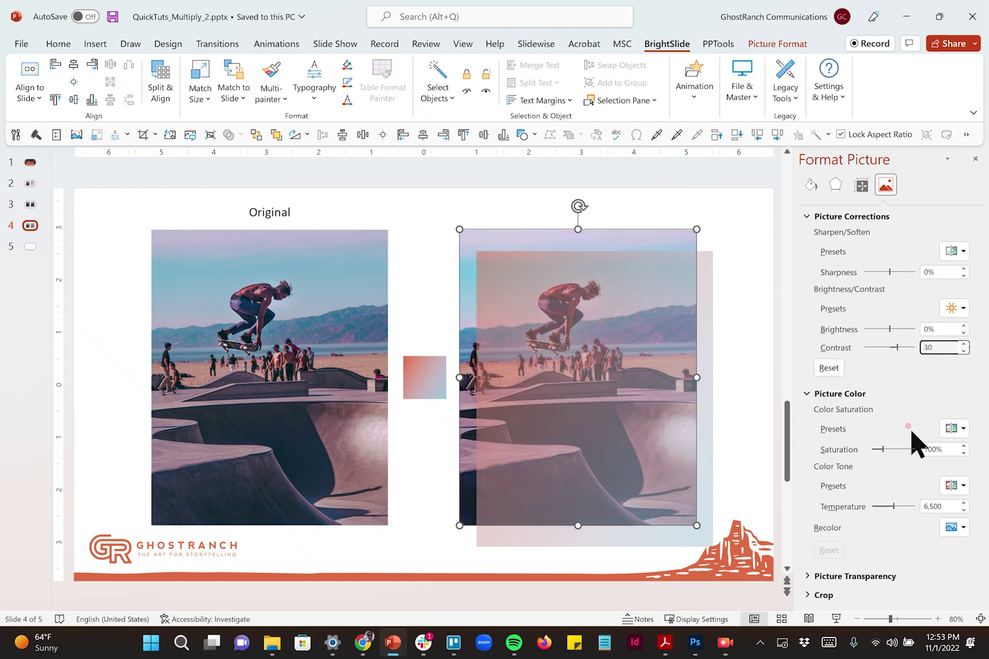
double_click(923, 450)
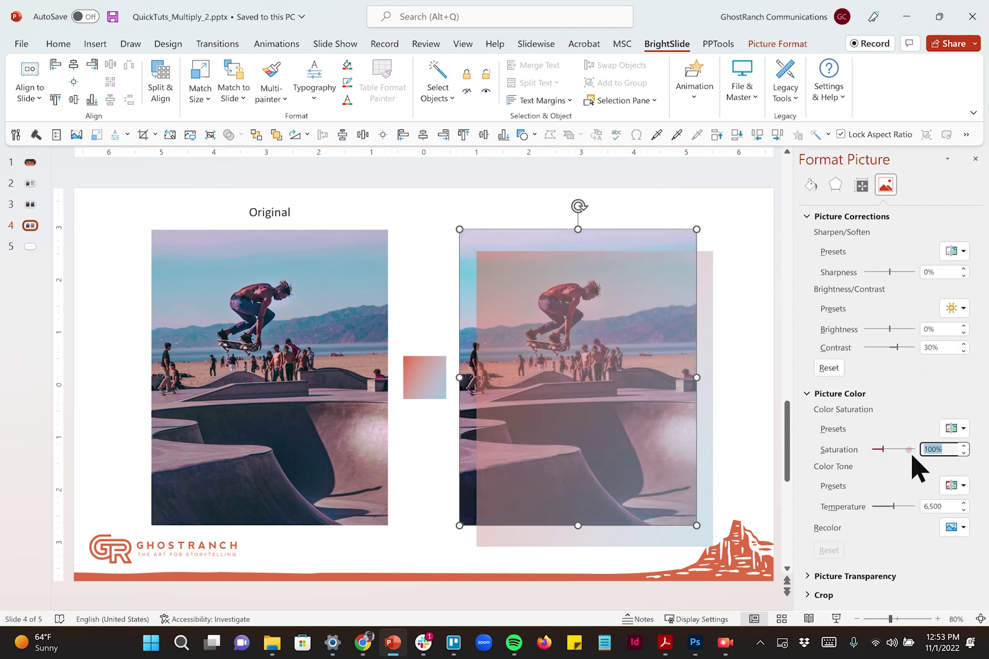
text(120)
key(Return)
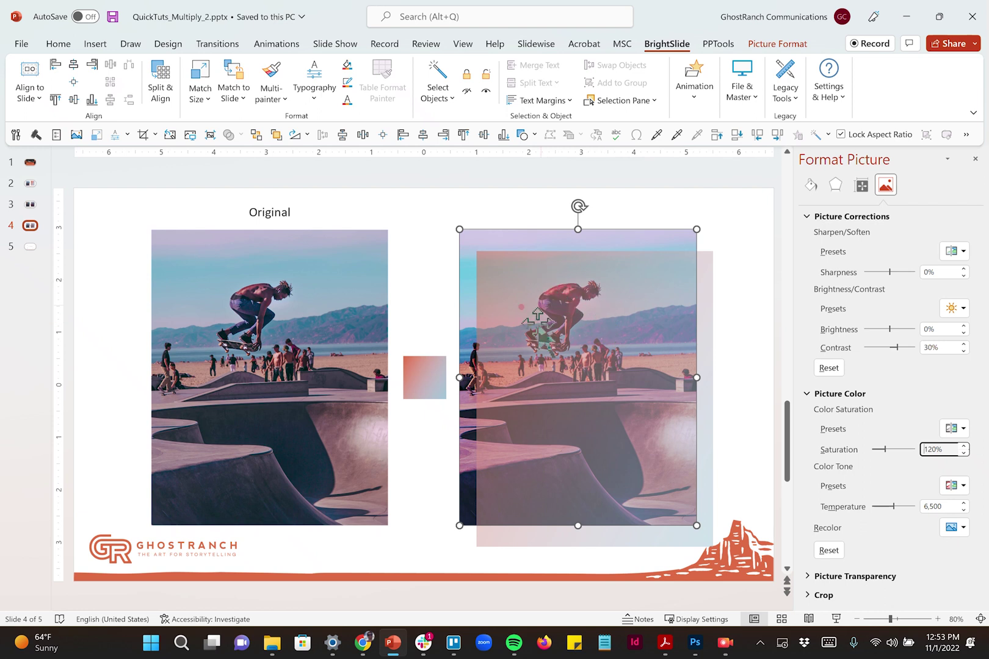
Open the More Colors picker in HSL mode for the overlay's first gradient stop
click(547, 289)
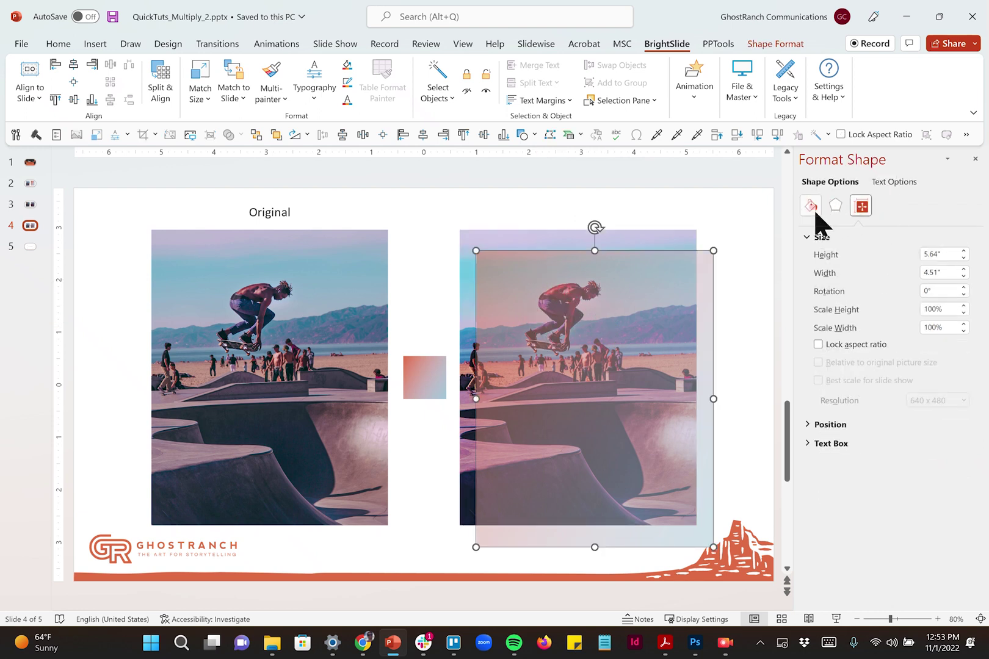
click(811, 206)
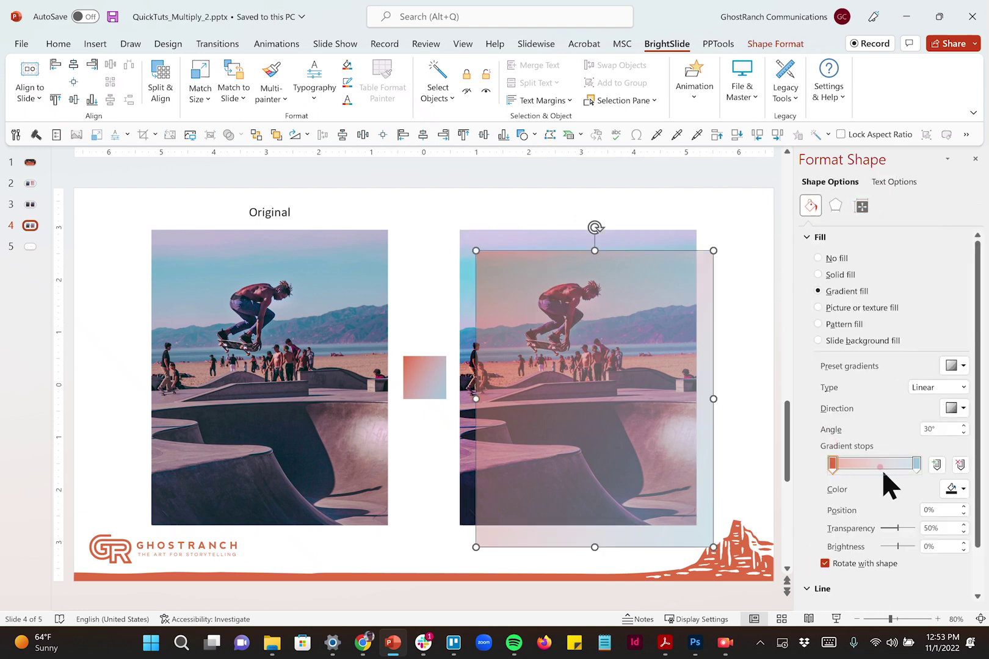
click(957, 488)
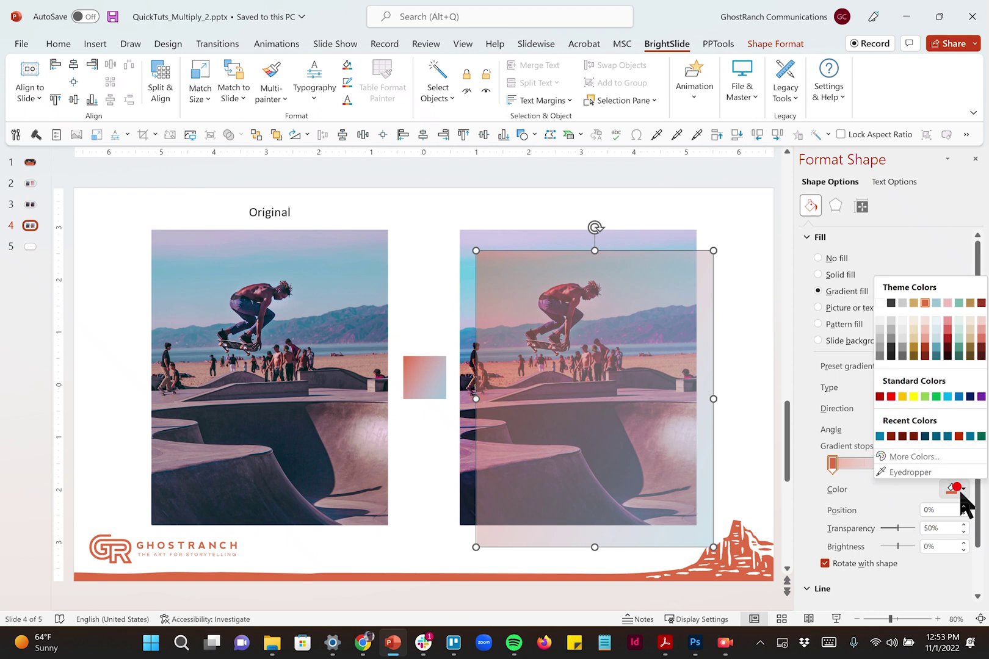
click(928, 459)
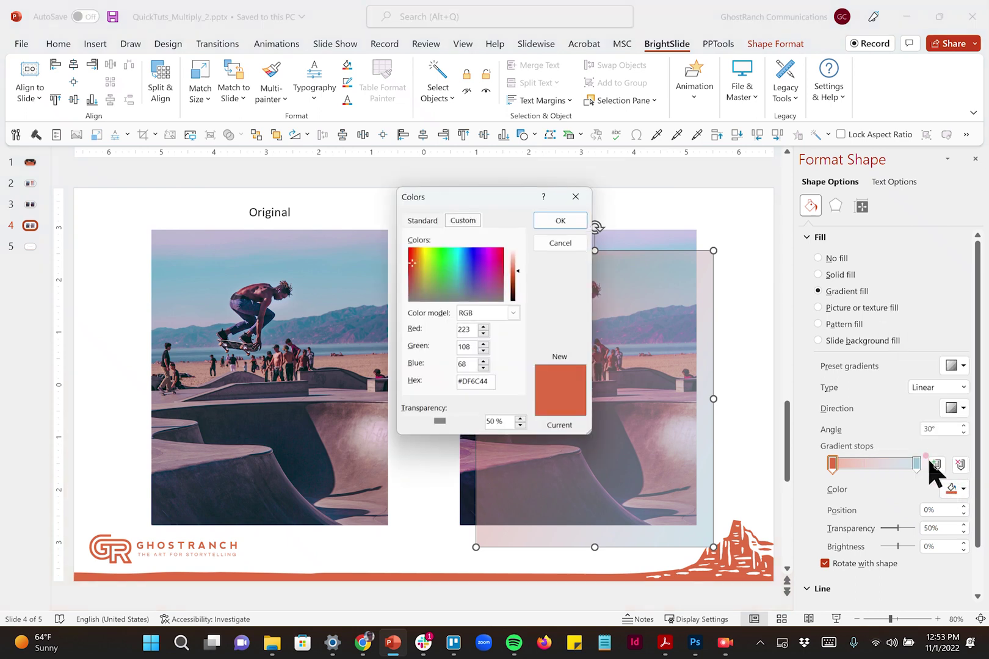
click(513, 313)
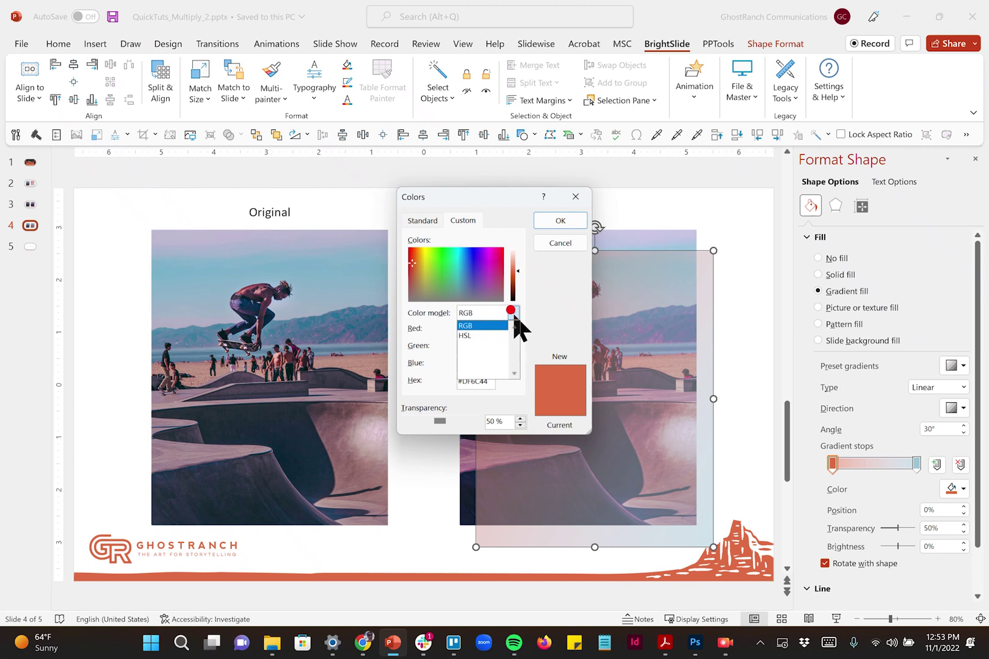
click(480, 335)
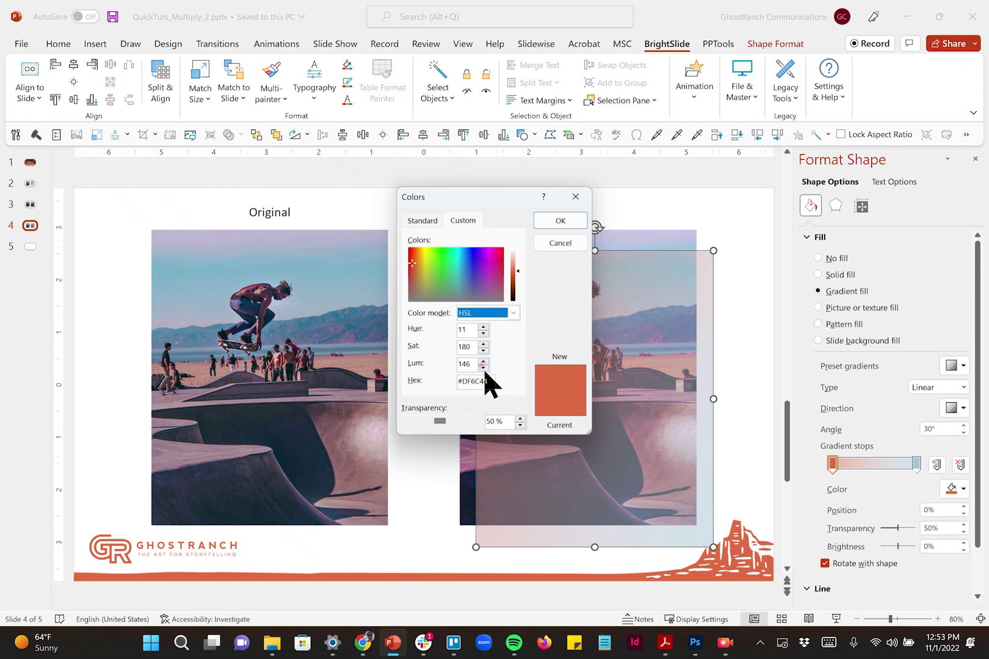
Set the first stop to Saturation 255 and Luminance 94, giving red-orange #BC3100
click(484, 344)
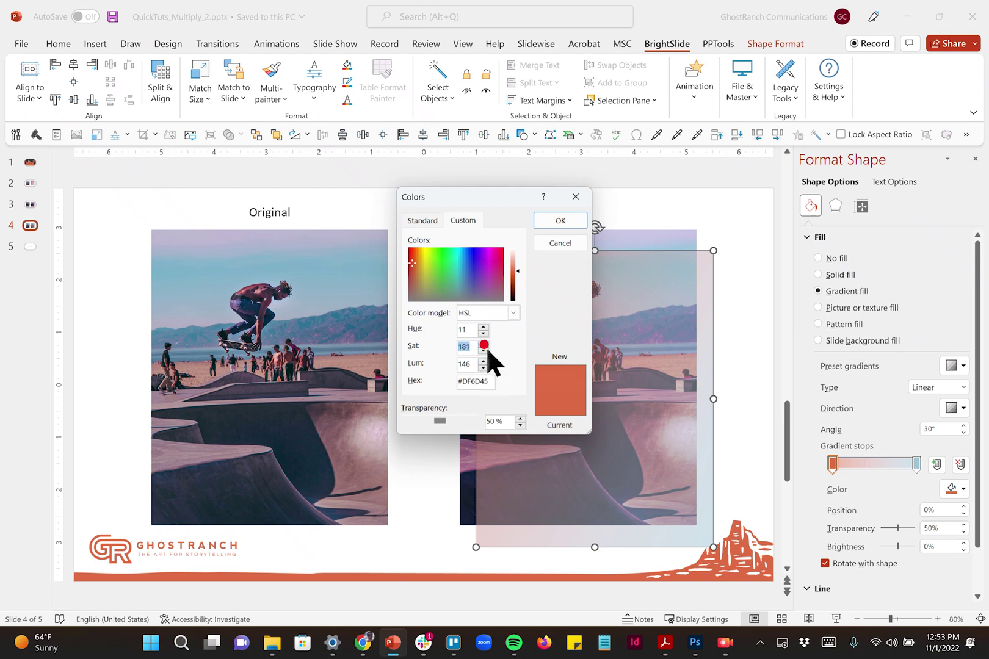
click(484, 344)
text(255)
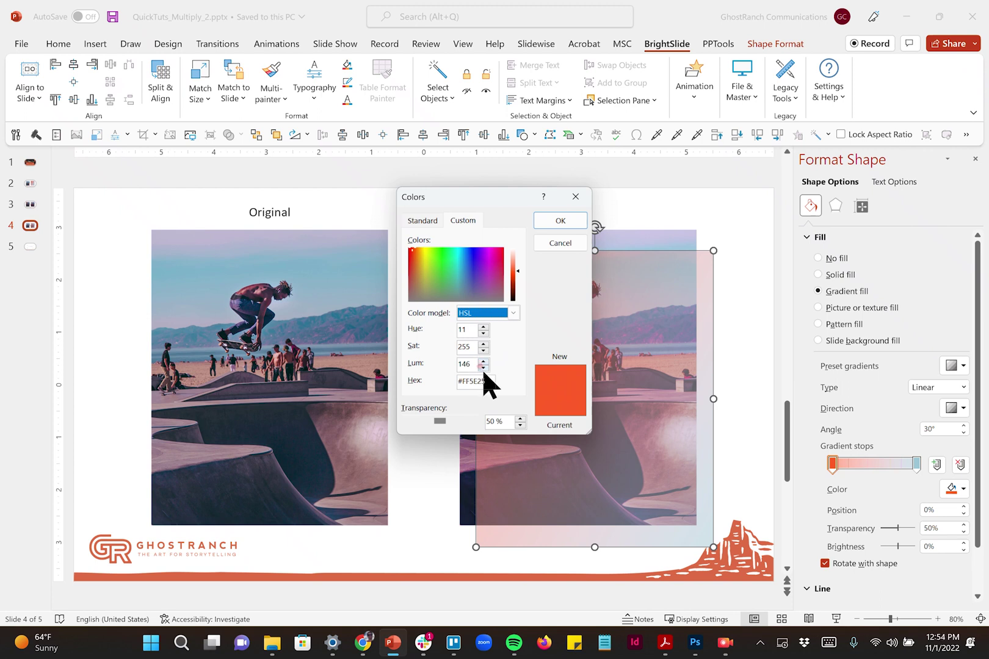
click(483, 368)
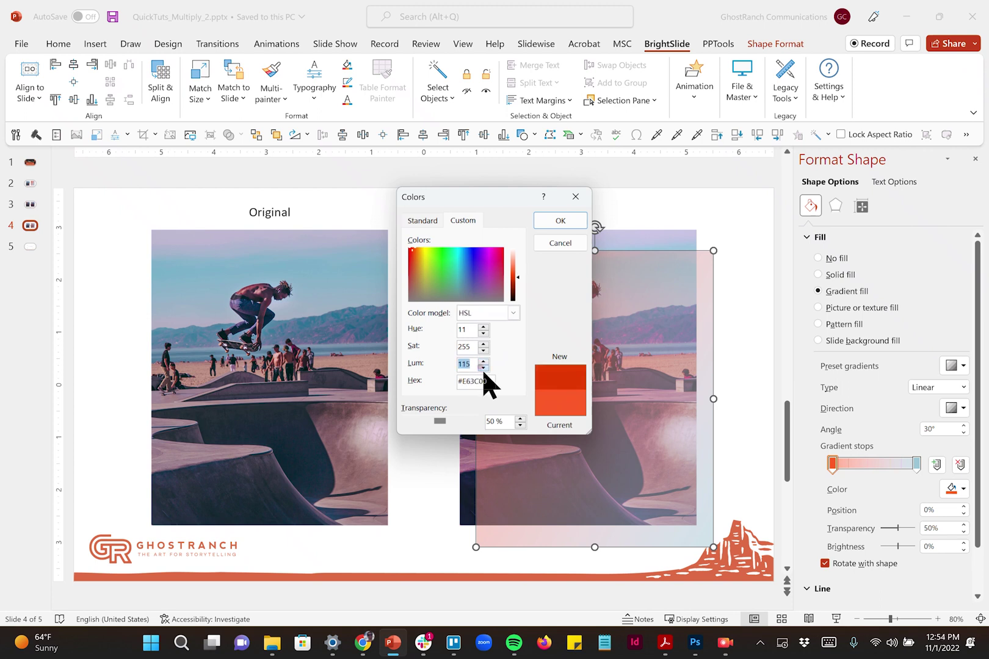
drag(483, 368, 483, 367)
click(560, 221)
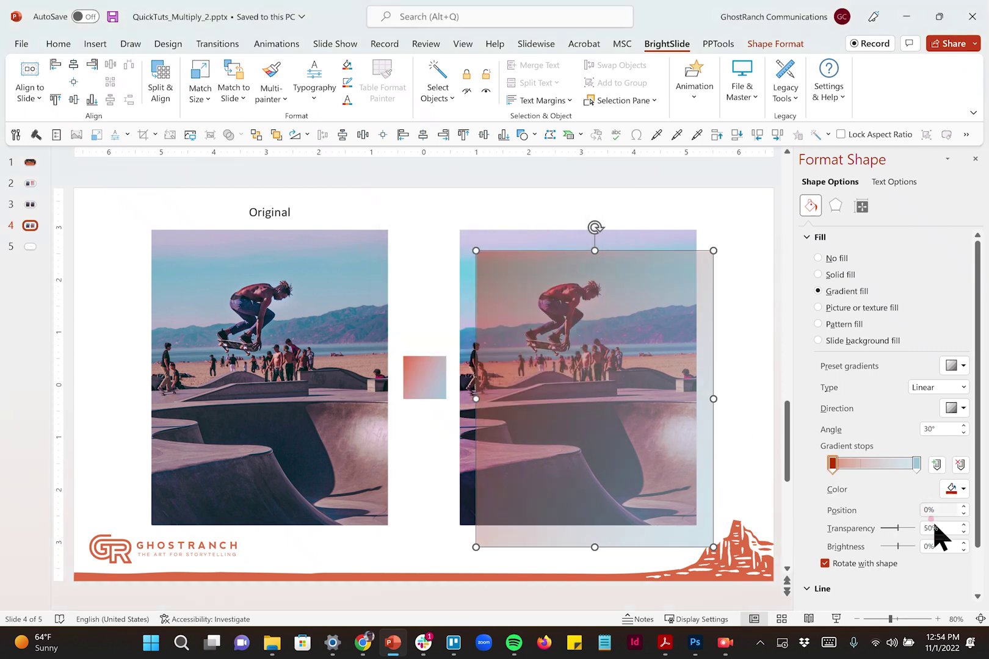
Set the first stop's transparency to 75% and open HSL custom colours for the end stop
click(939, 529)
text(75)
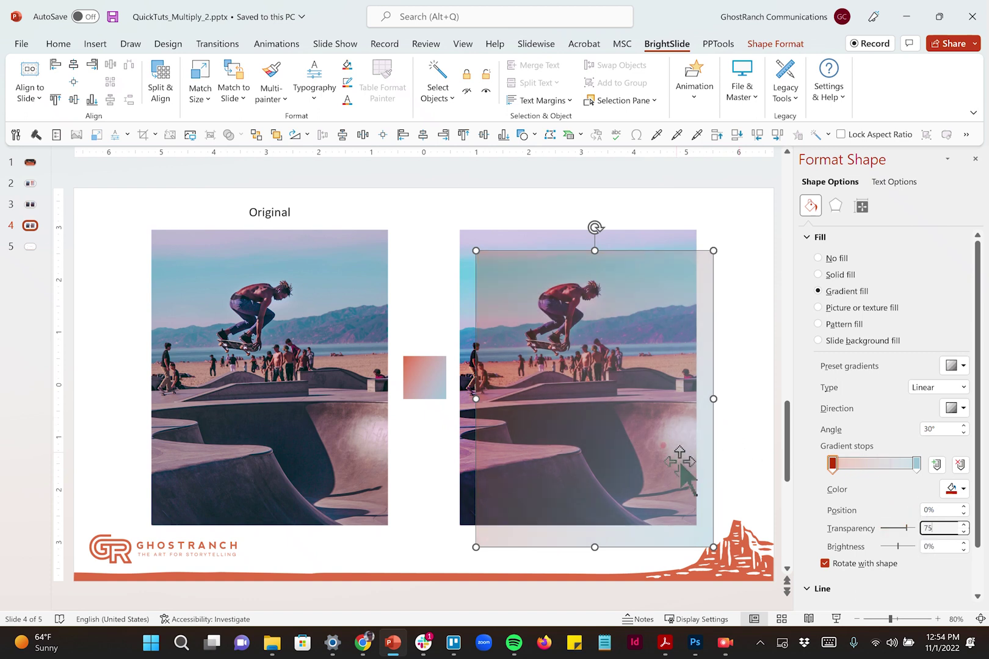
click(917, 464)
click(953, 489)
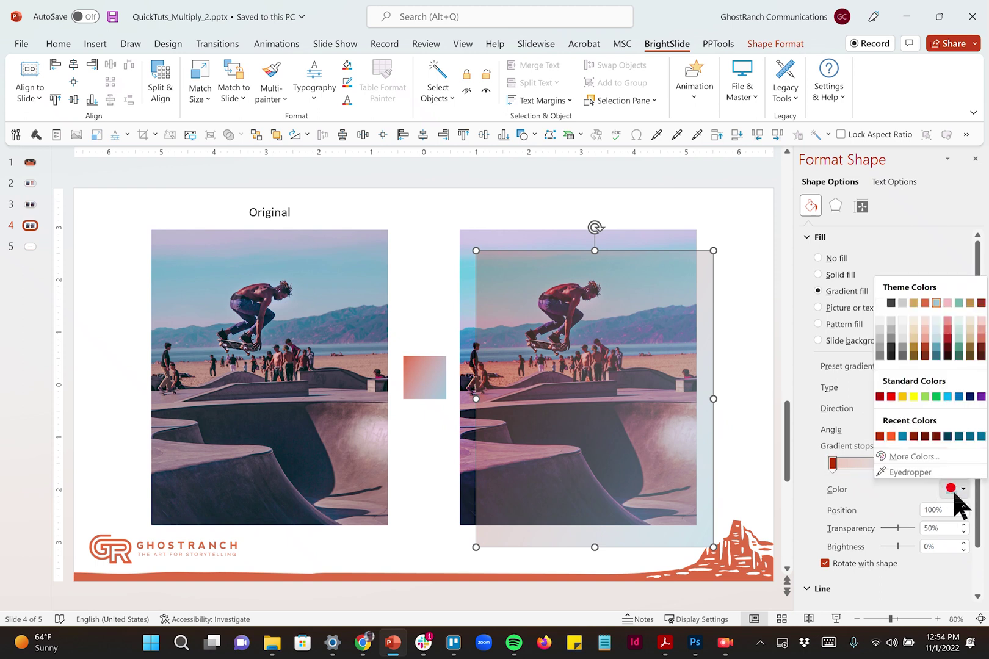
click(920, 460)
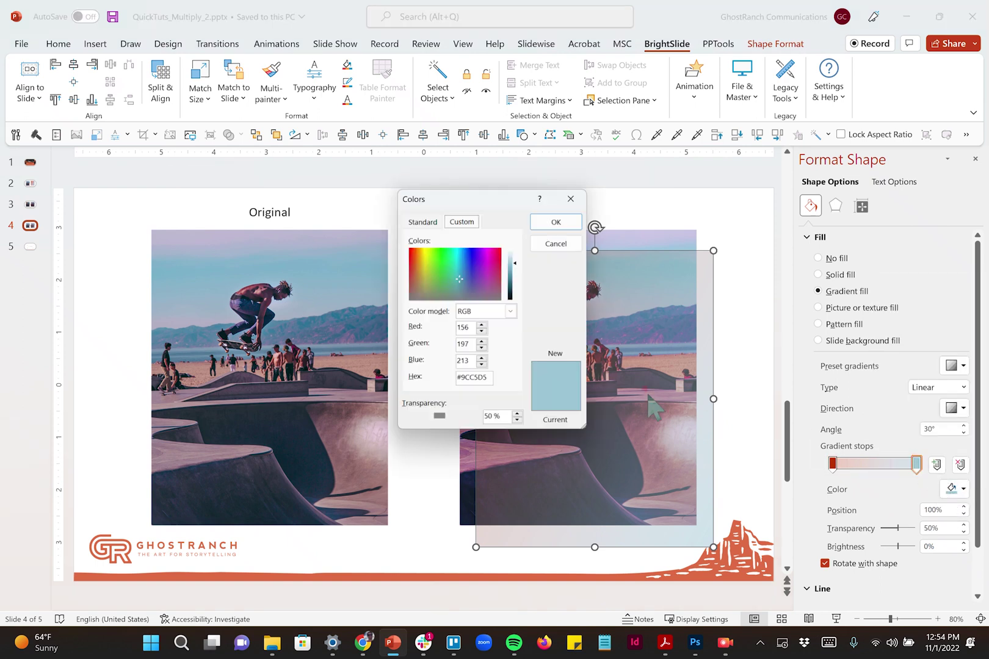
click(510, 311)
click(489, 337)
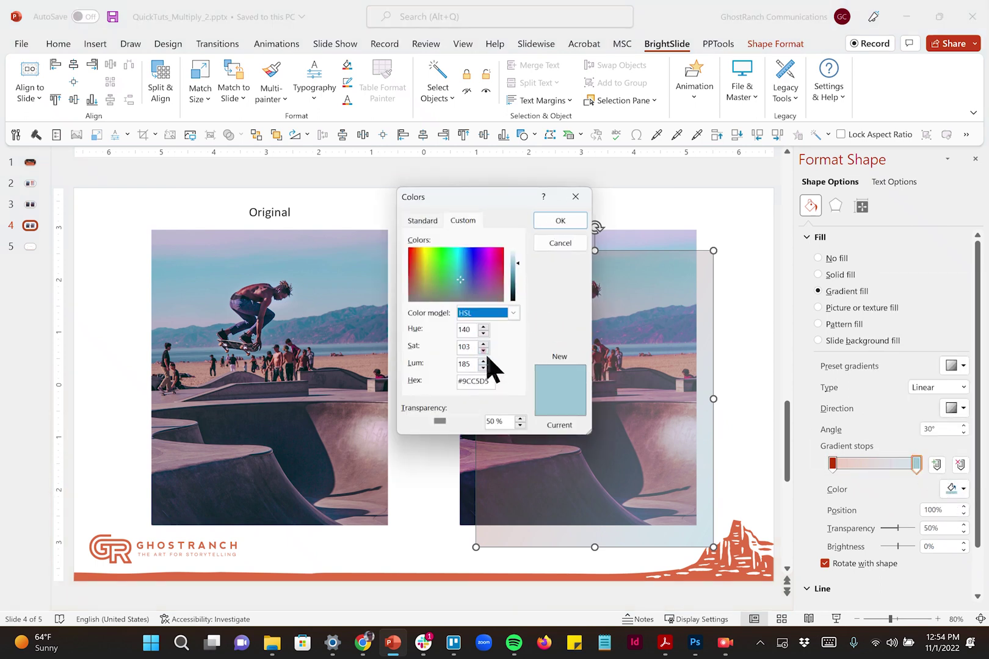
Make the end stop deep teal with Saturation 255, Luminance 62, and move the overlay onto the photo
double_click(468, 346)
text(25)
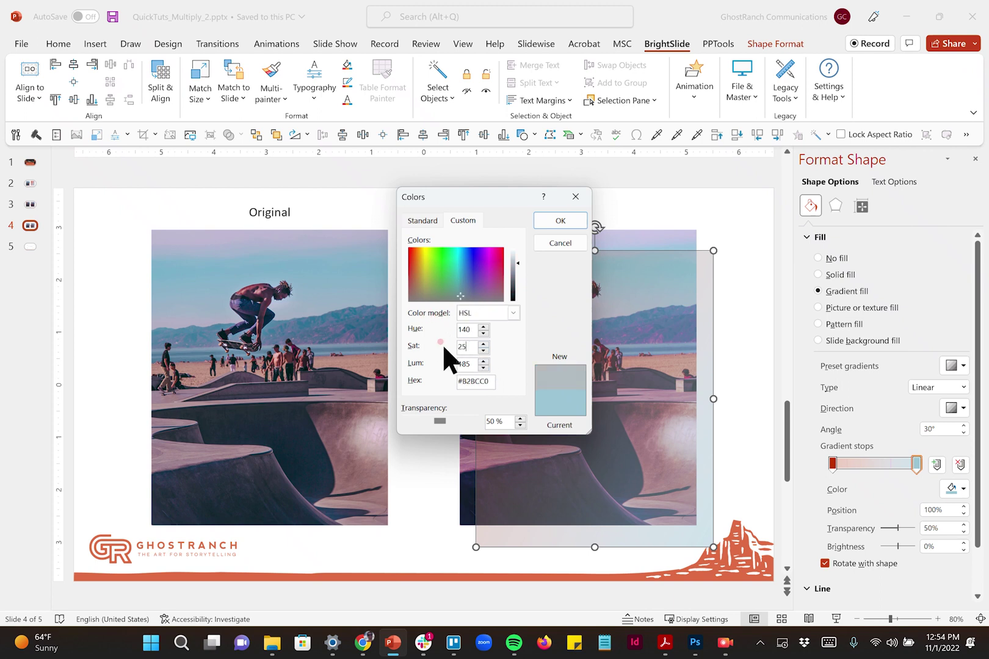
text(5)
double_click(466, 364)
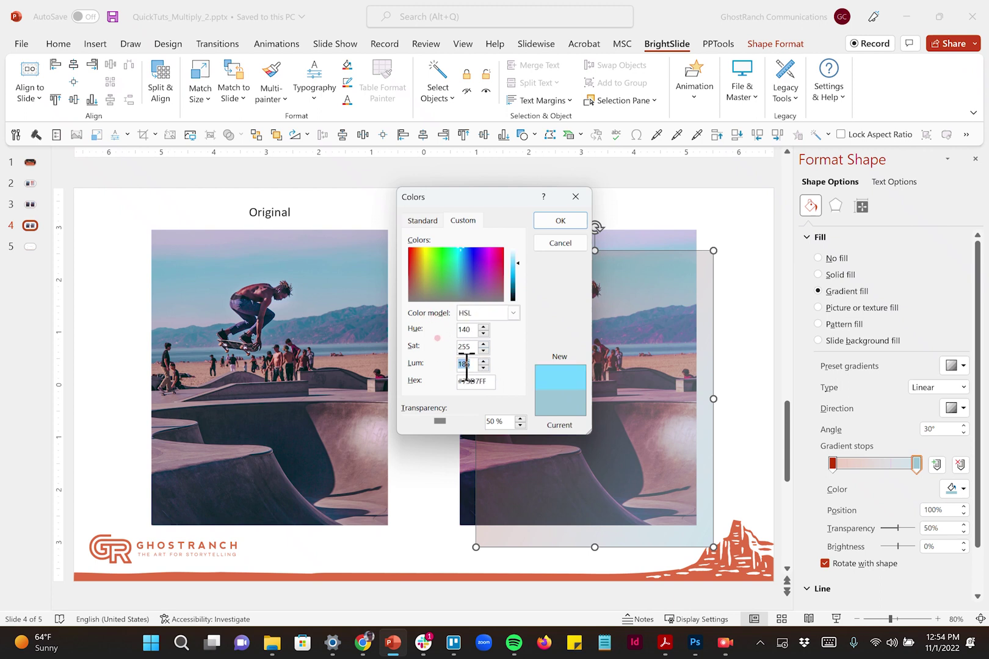
click(483, 367)
drag(482, 369, 482, 369)
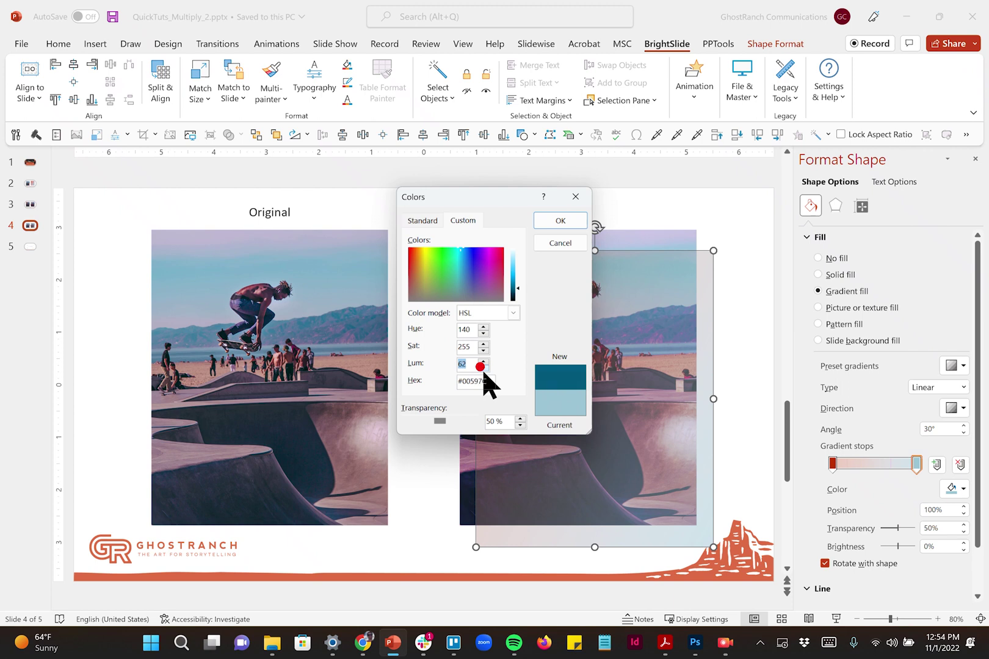
click(556, 223)
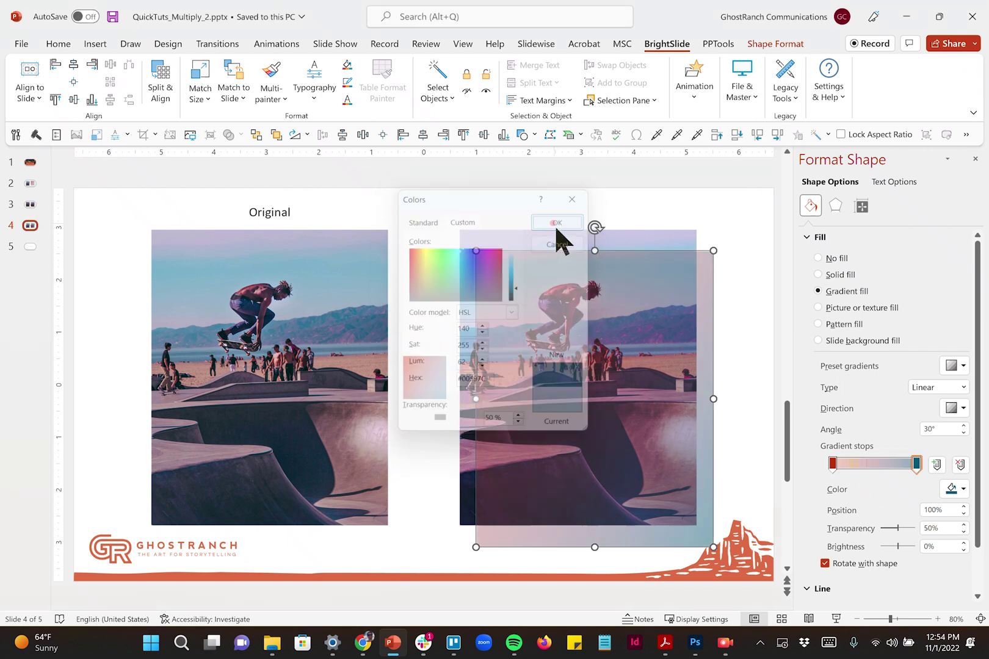
drag(620, 366, 604, 363)
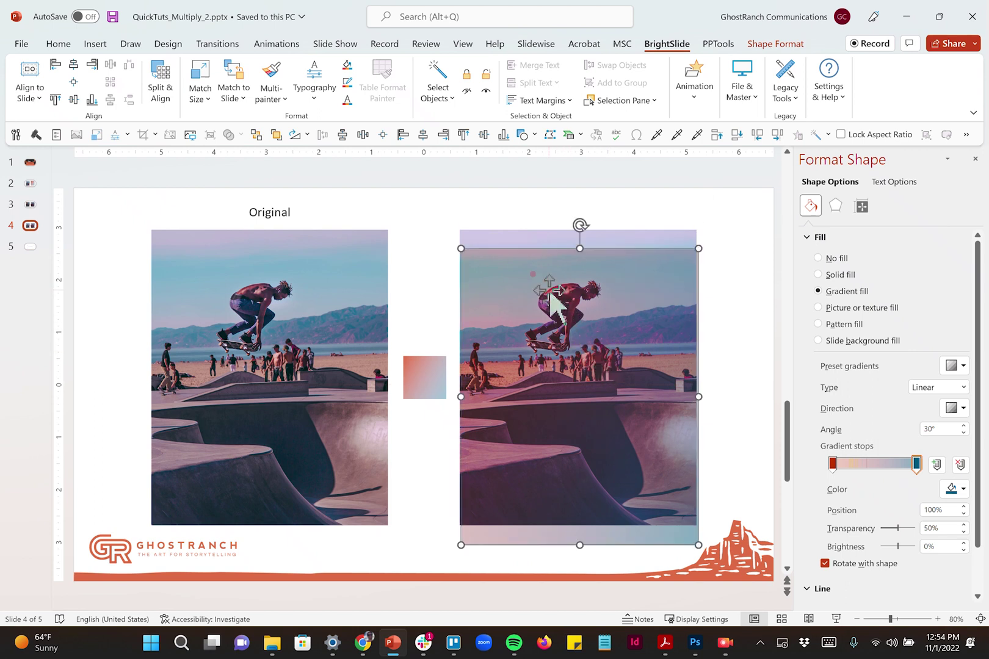
Lower the photo's brightness to -10% and match the overlay's size and position to the photo
click(530, 239)
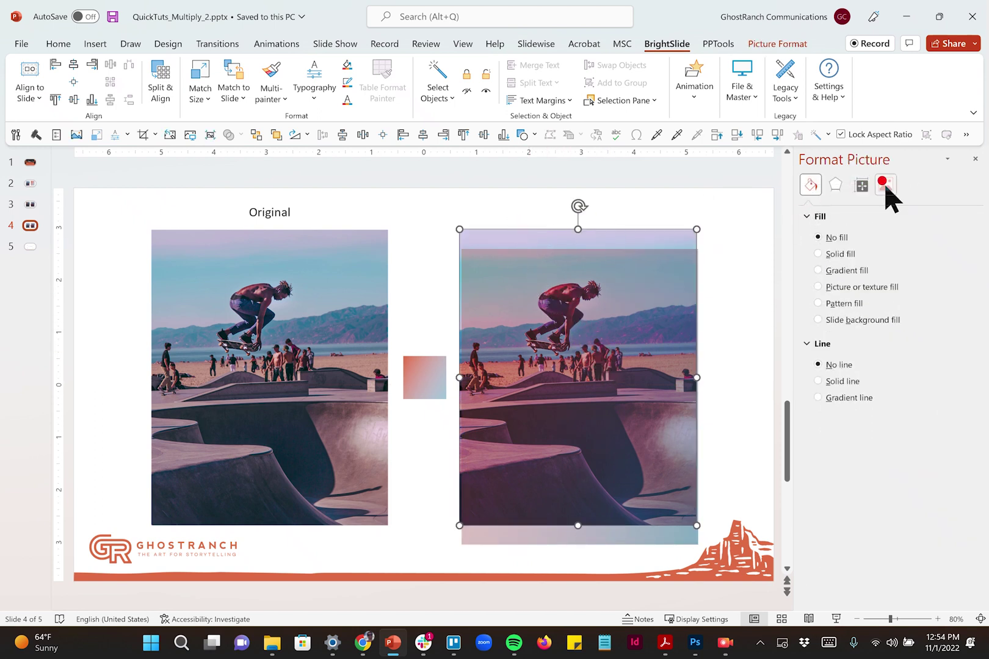
click(884, 183)
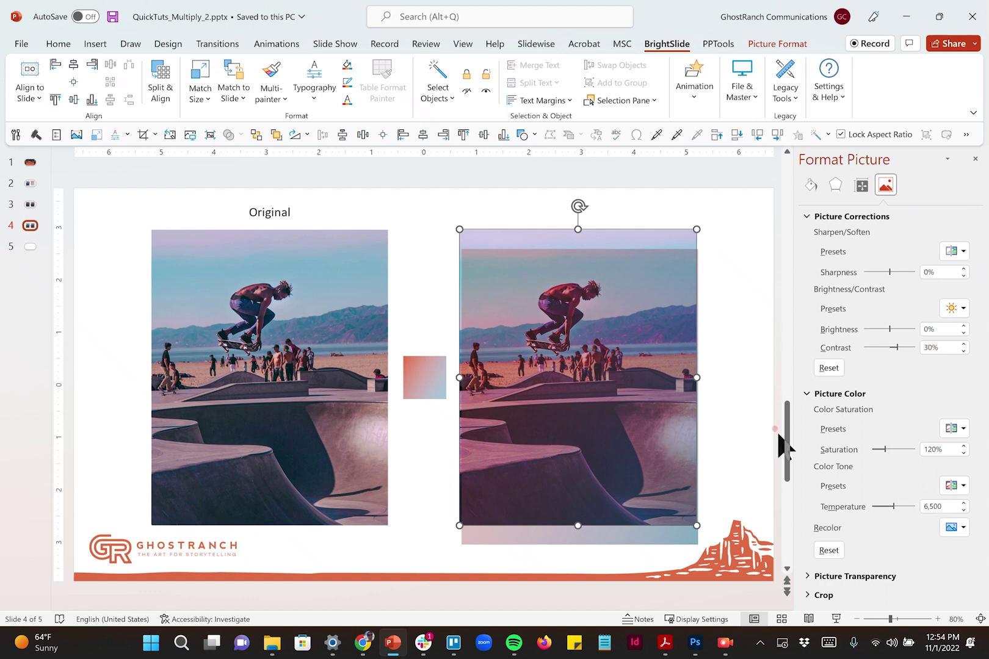
double_click(925, 330)
text(-1)
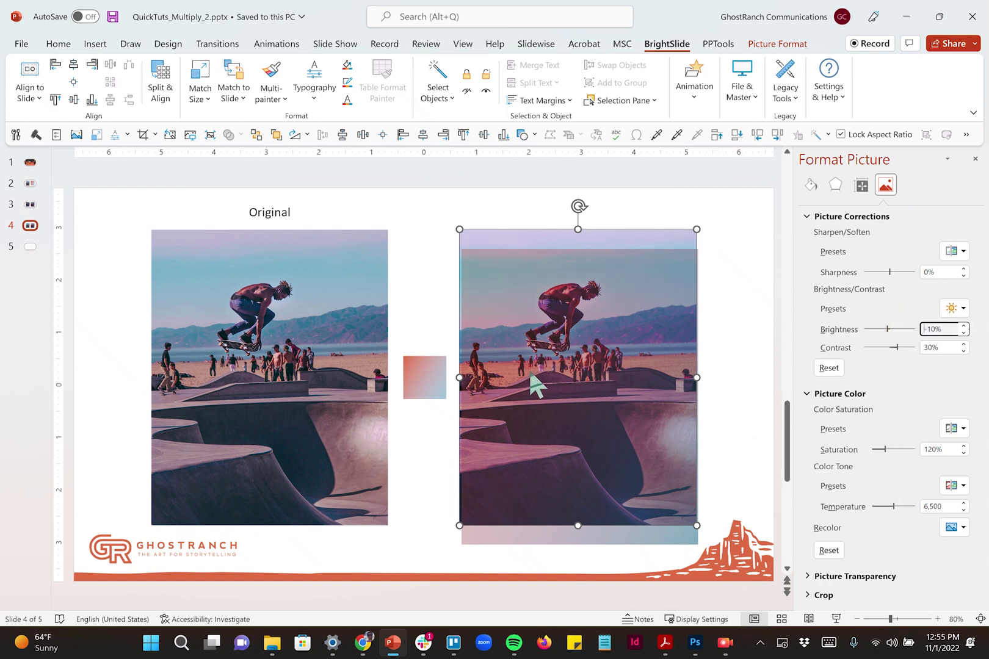
text(0)
key(Return)
click(399, 132)
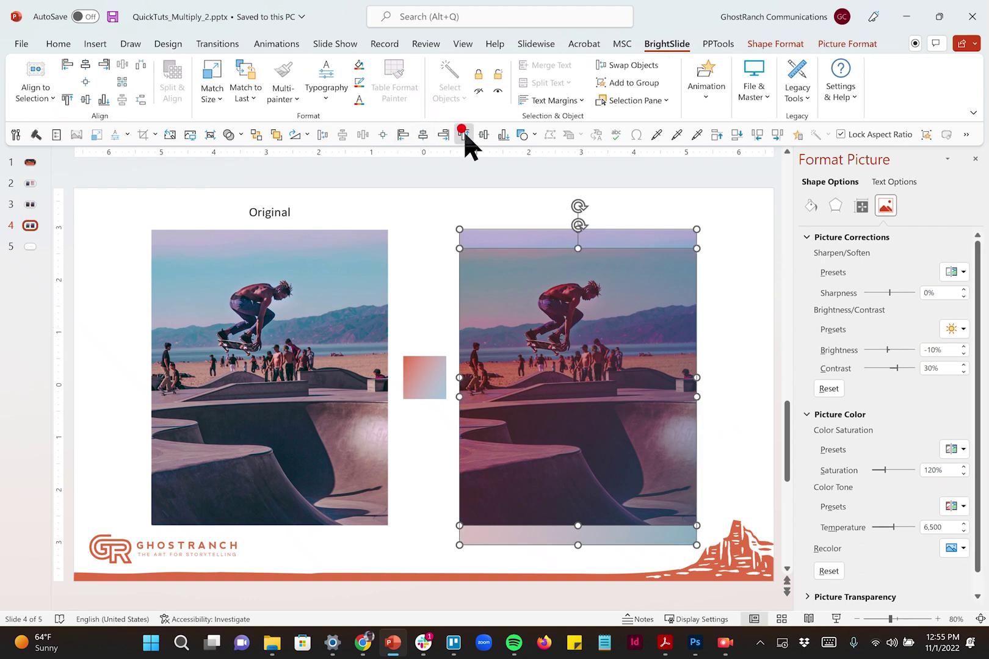
click(429, 226)
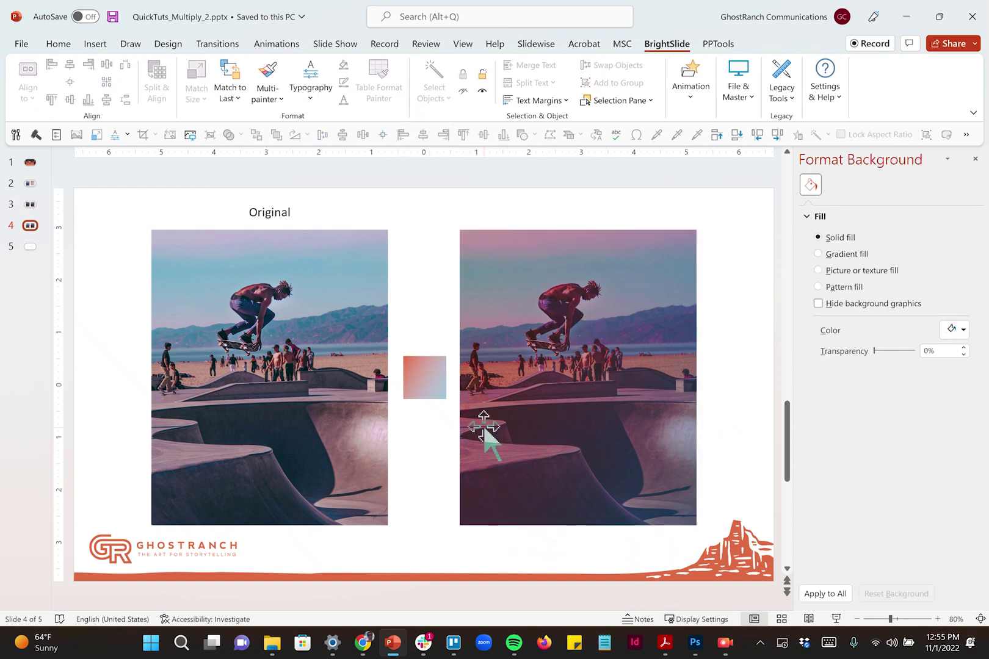
click(129, 371)
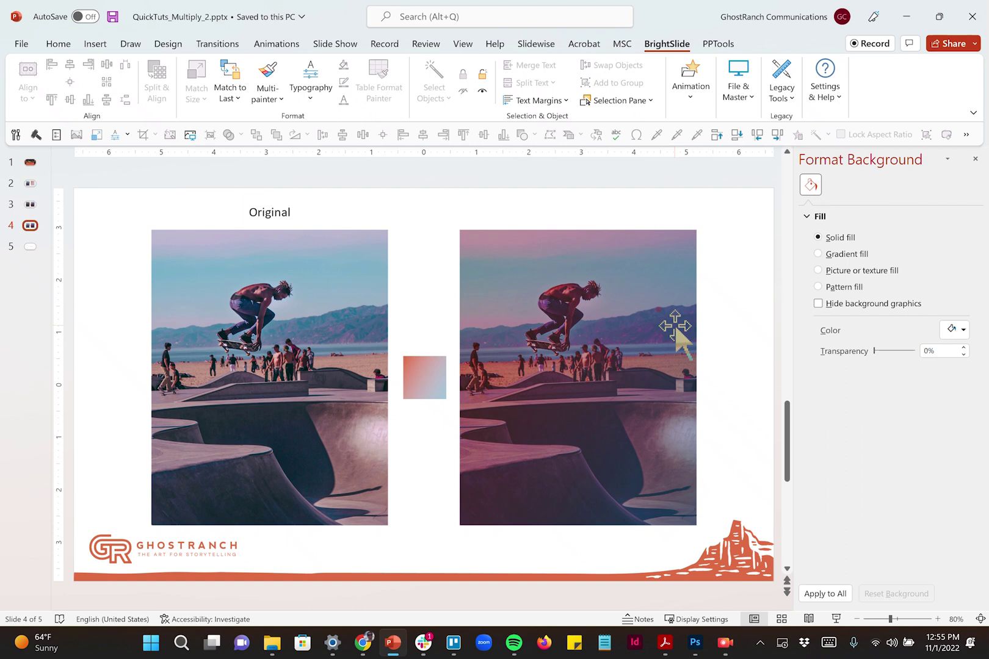
click(675, 327)
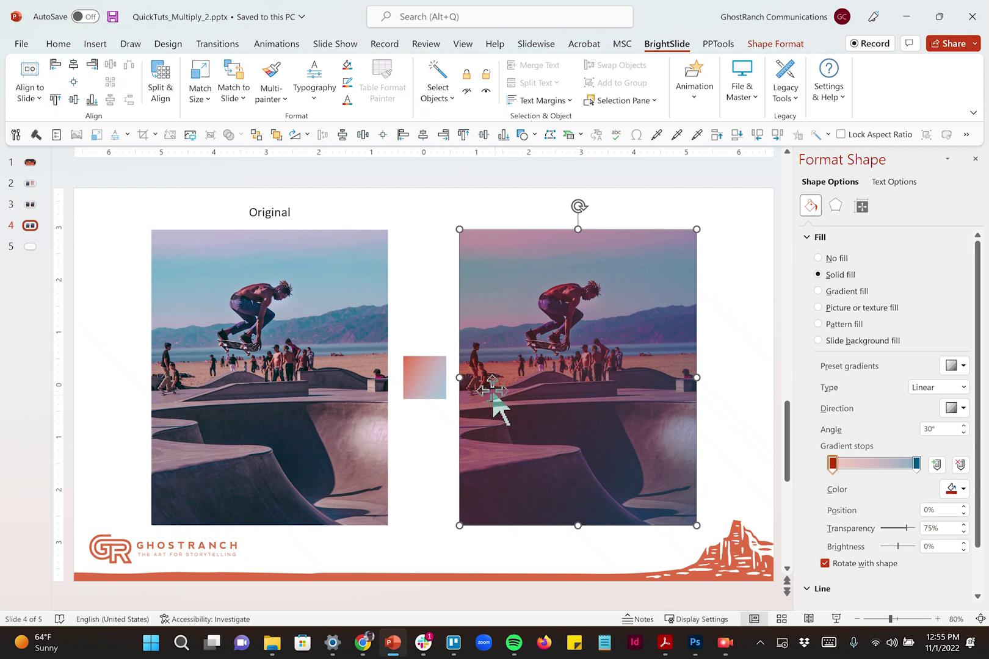
click(31, 248)
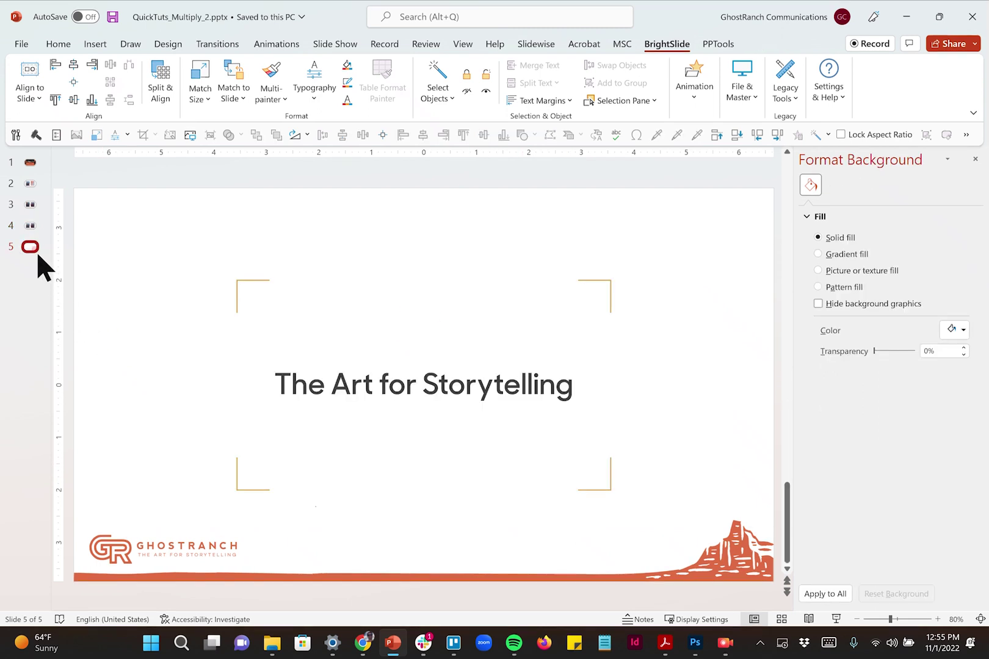